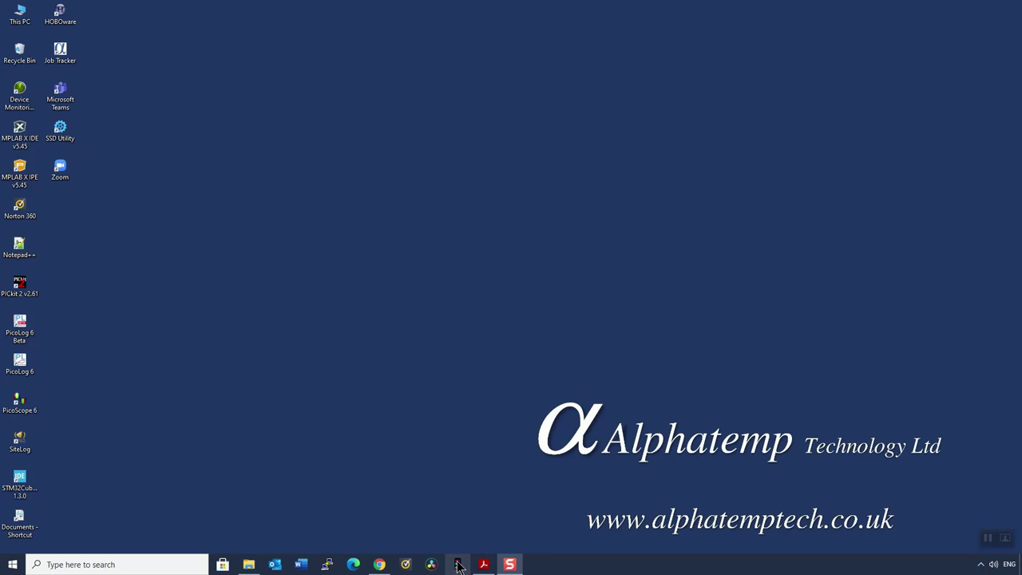
Launch EnviroMon and start the Quick configuration wizard from Settings > Configuration > Change.
{"action": "left_click", "coordinate": [457, 565]}
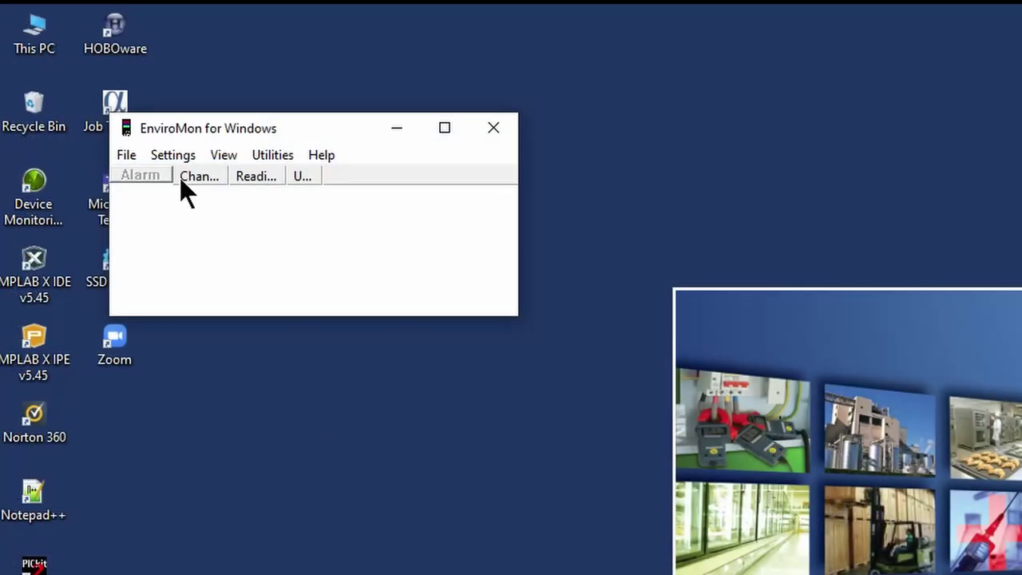
{"action": "left_click", "coordinate": [178, 156]}
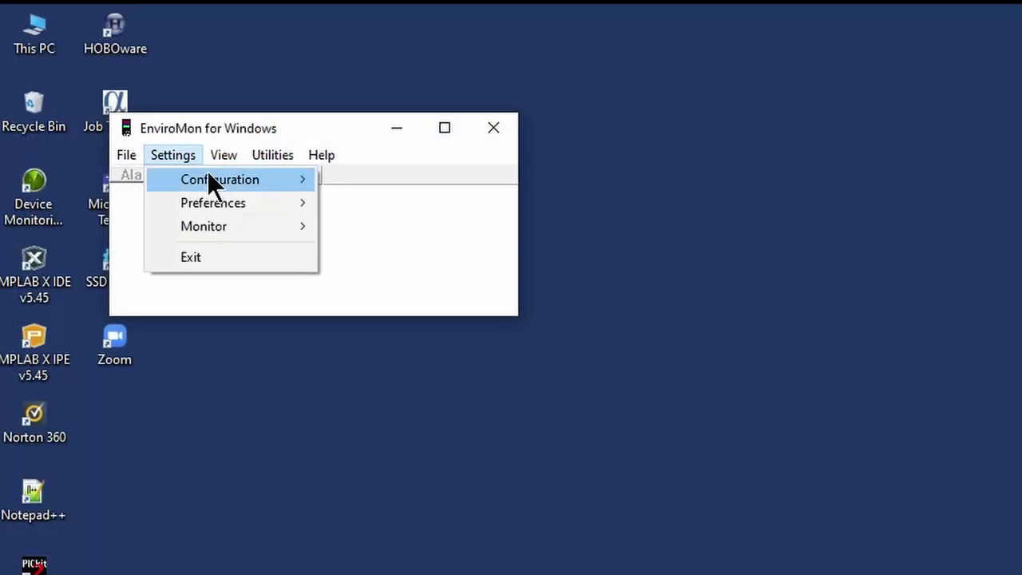
{"action": "mouse_move", "coordinate": [250, 179]}
{"action": "mouse_move", "coordinate": [384, 182]}
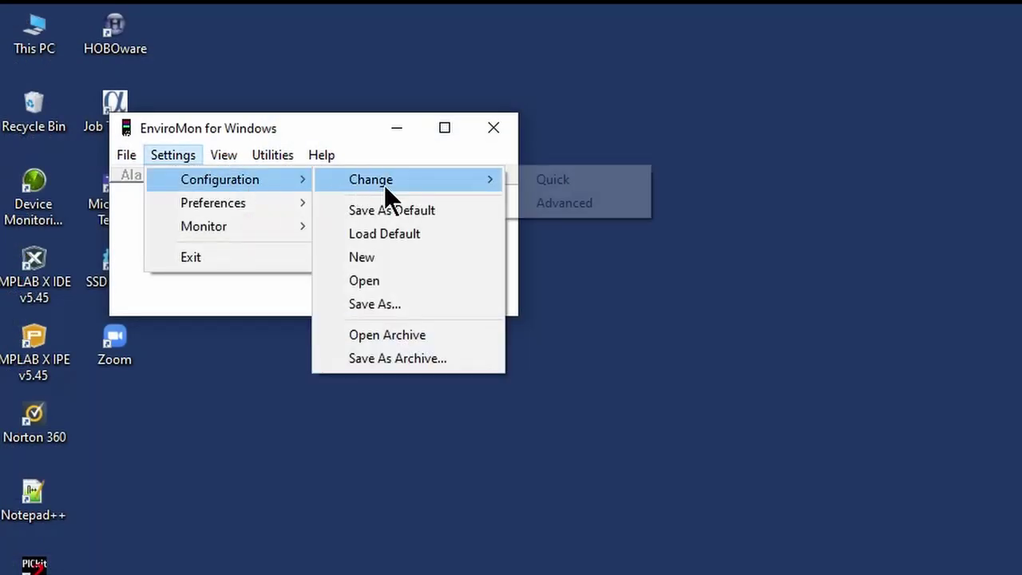
{"action": "left_click", "coordinate": [560, 180]}
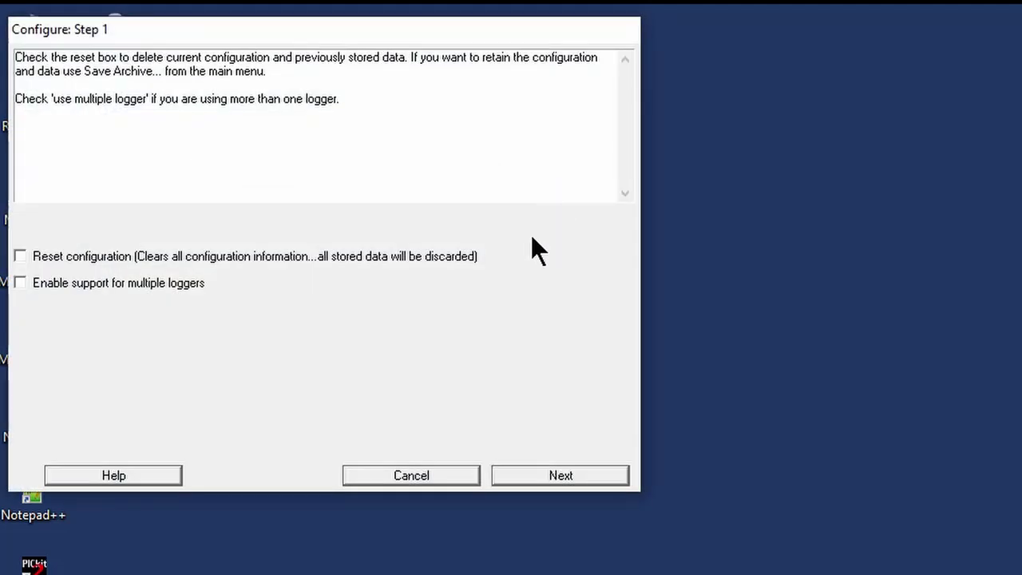
Connect on serial port COM4 so the EL037 converter at address 2 is auto-detected.
{"action": "left_click", "coordinate": [528, 473]}
{"action": "left_click", "coordinate": [190, 258]}
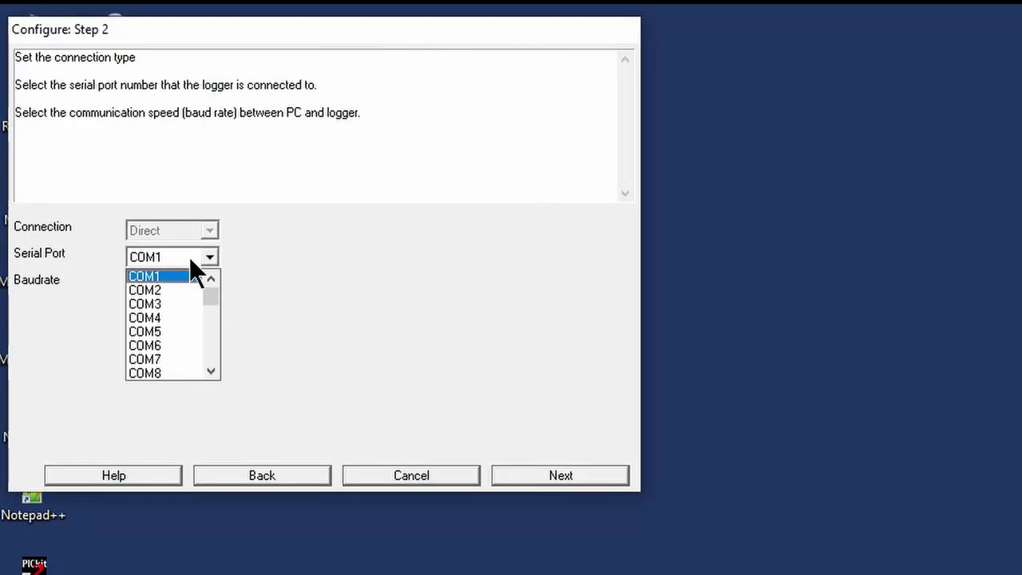
{"action": "left_click", "coordinate": [185, 318]}
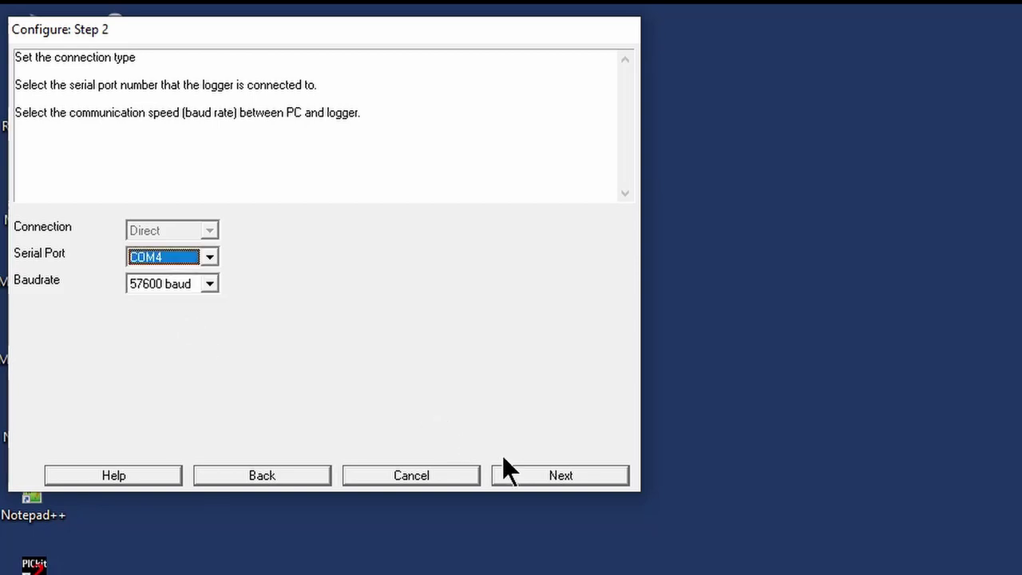
{"action": "left_click", "coordinate": [531, 467]}
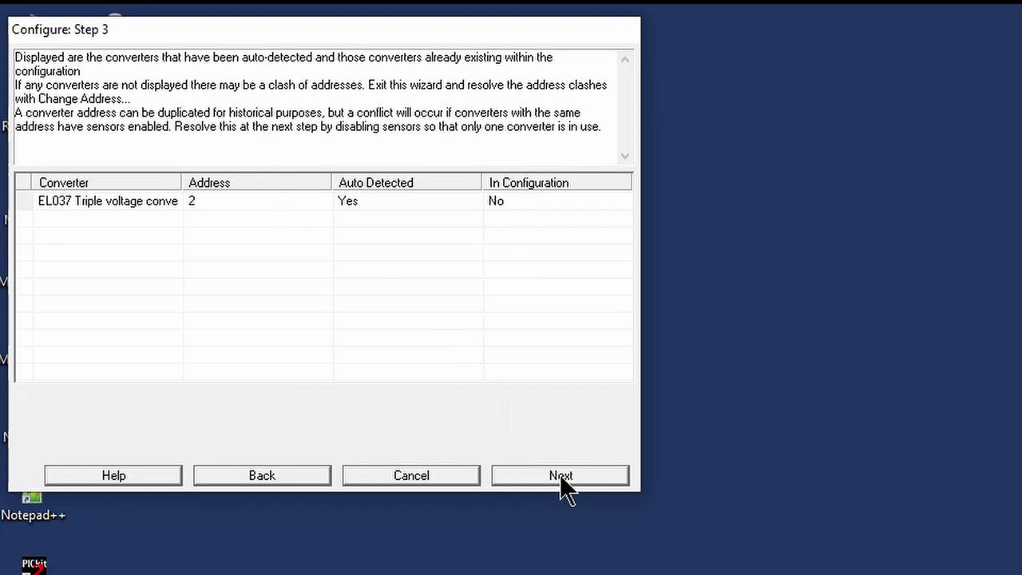
Enable EL037 channel 1 as a 4-20mA sensor named CO2 and program the logger.
{"action": "left_click", "coordinate": [560, 477]}
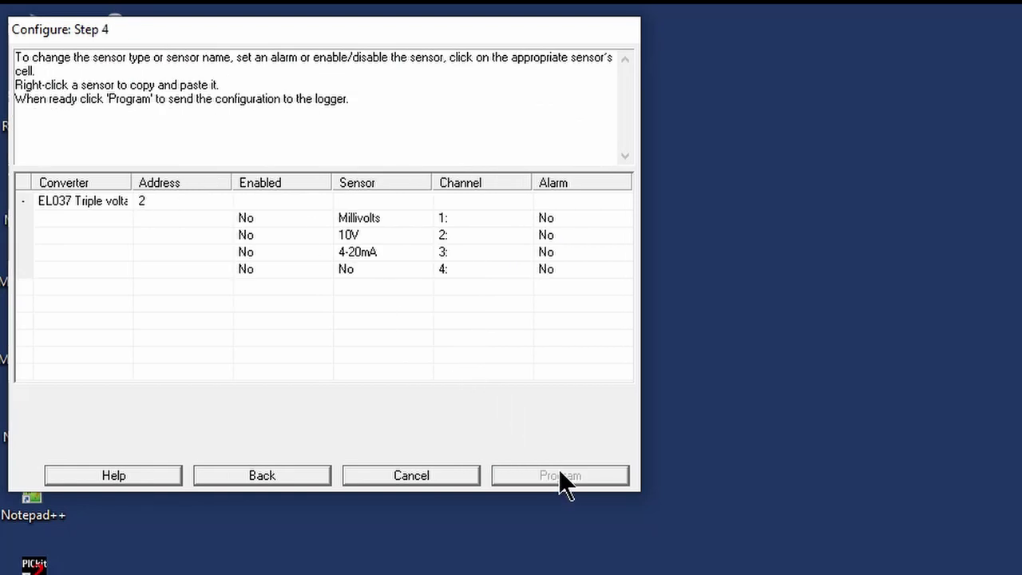
{"action": "left_click", "coordinate": [250, 220]}
{"action": "left_click", "coordinate": [406, 219]}
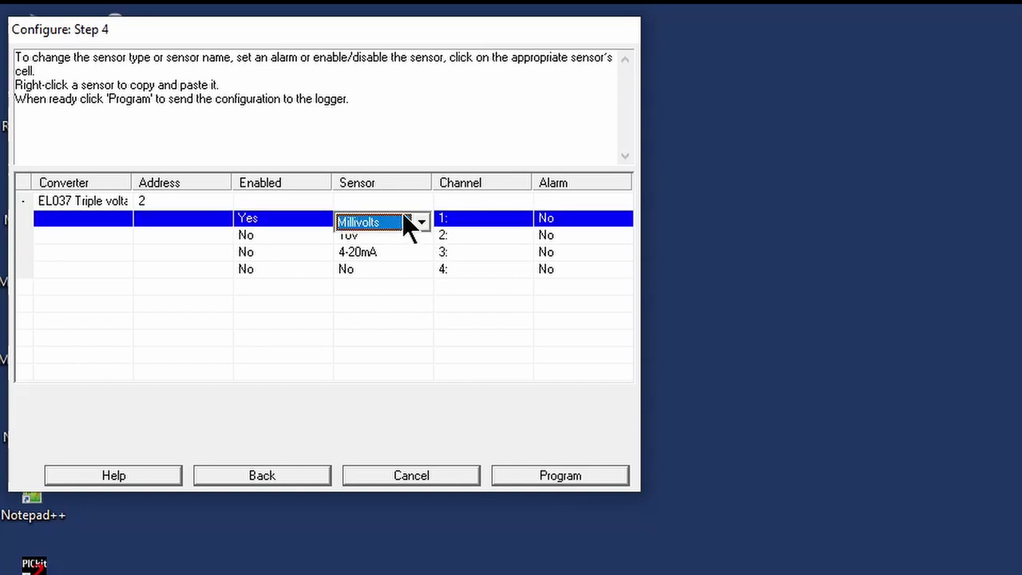
{"action": "left_click", "coordinate": [417, 220]}
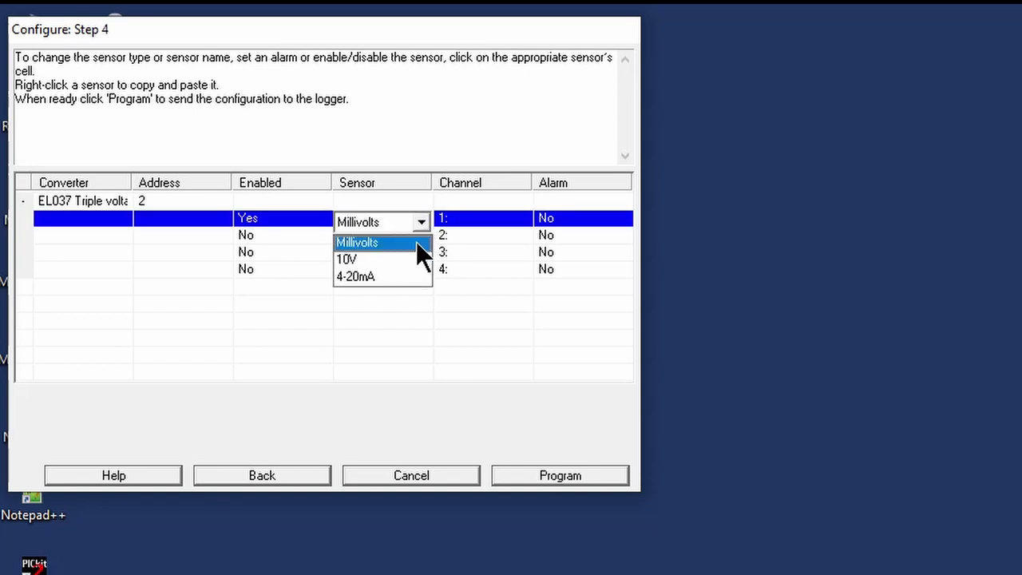
{"action": "left_click", "coordinate": [404, 272]}
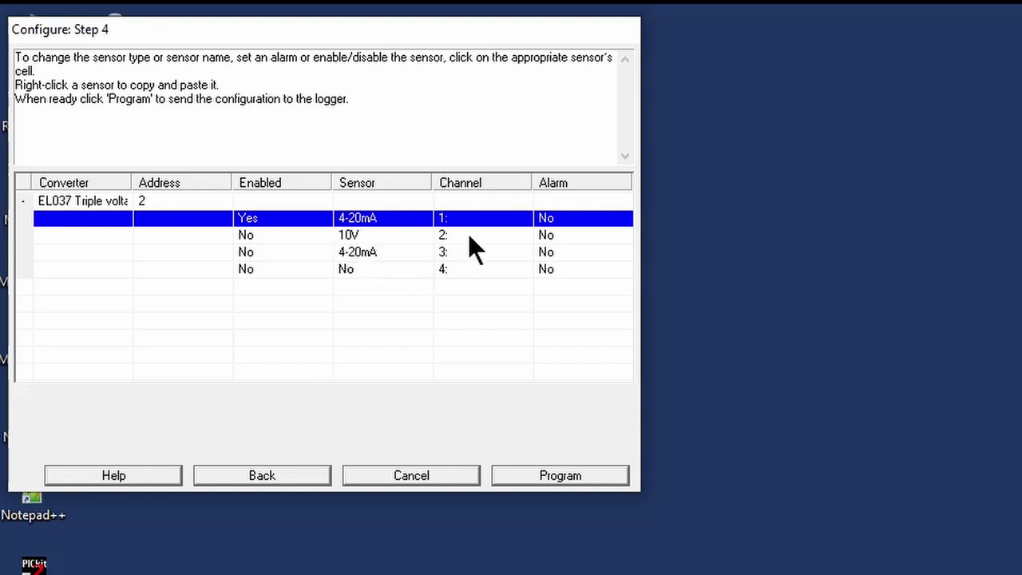
{"action": "left_click", "coordinate": [474, 221]}
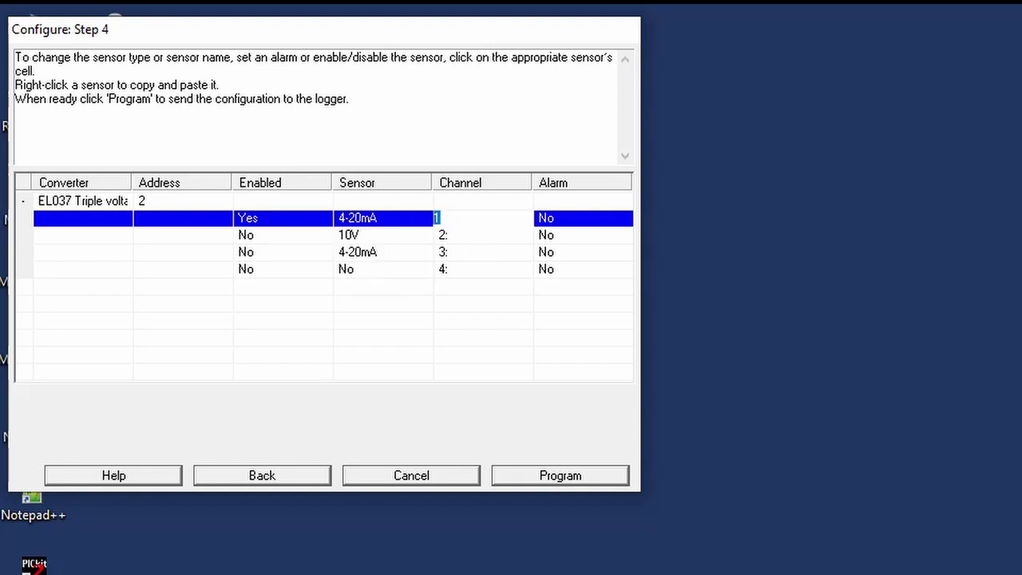
{"action": "type", "text": "CO2"}
{"action": "left_click", "coordinate": [577, 477]}
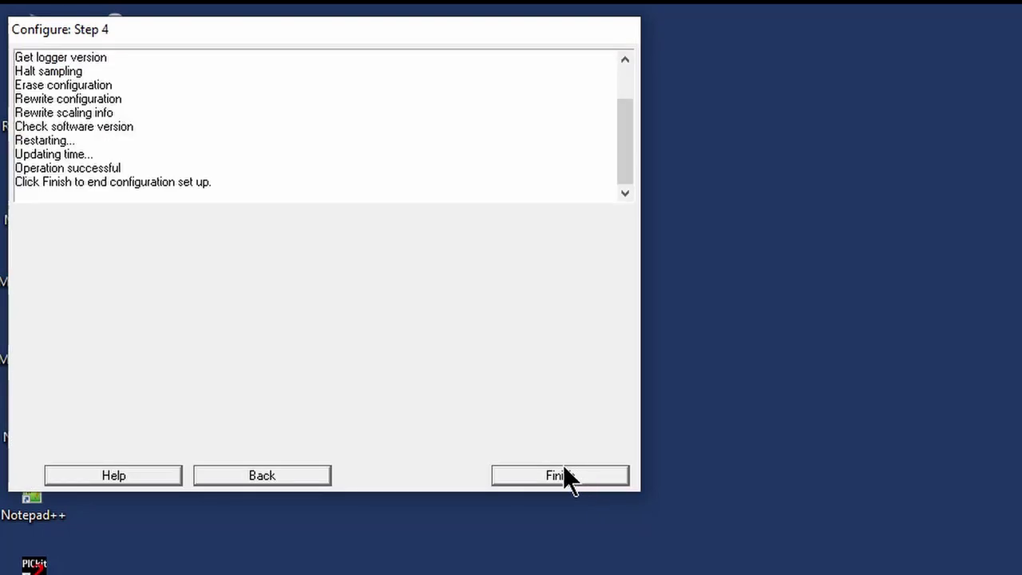
{"action": "left_click", "coordinate": [563, 476]}
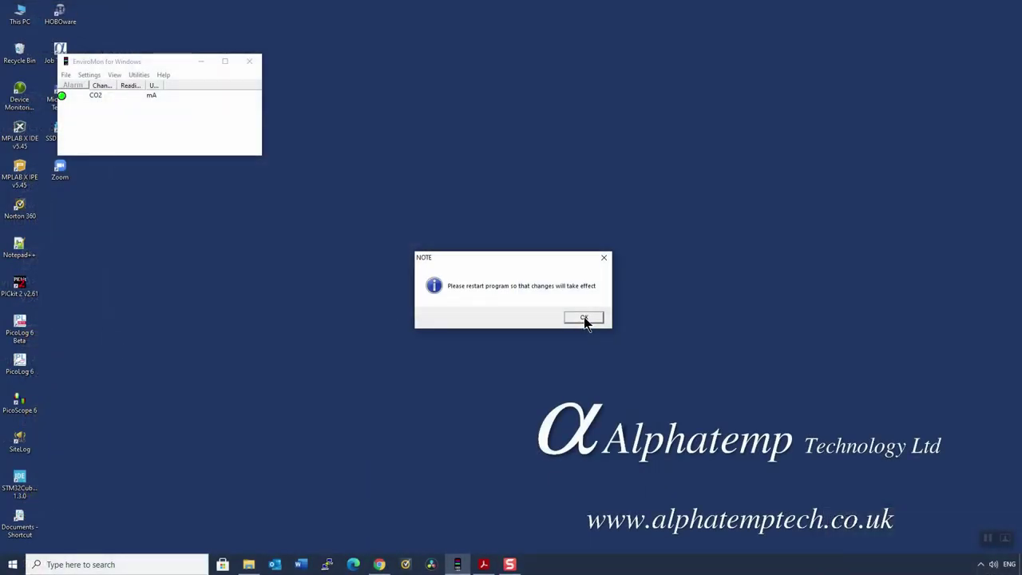
Acknowledge the setup note, relaunch EnviroMon to check the 5.775 mA CO2 reading, then close it.
{"action": "left_click", "coordinate": [584, 317]}
{"action": "left_click", "coordinate": [457, 565]}
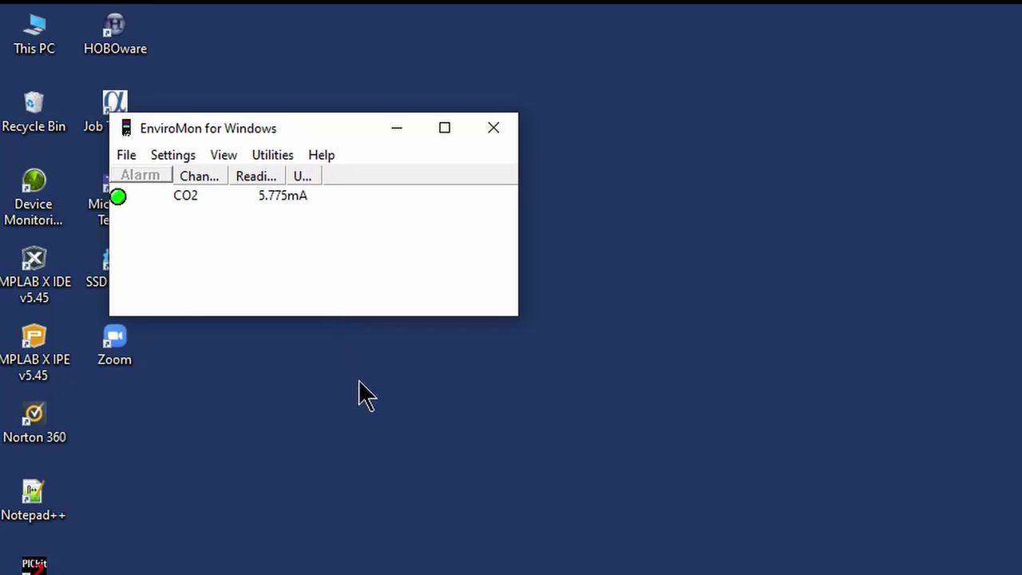
{"action": "left_click", "coordinate": [494, 137]}
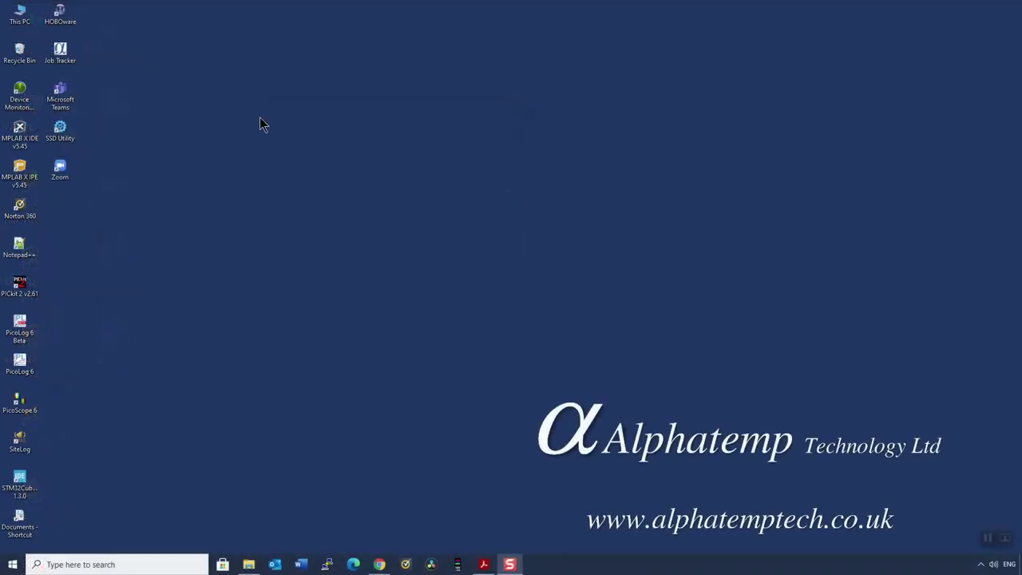
Open user.psc from the Pico Technology\EnviroMon program folder in Notepad.
{"action": "left_click", "coordinate": [249, 564]}
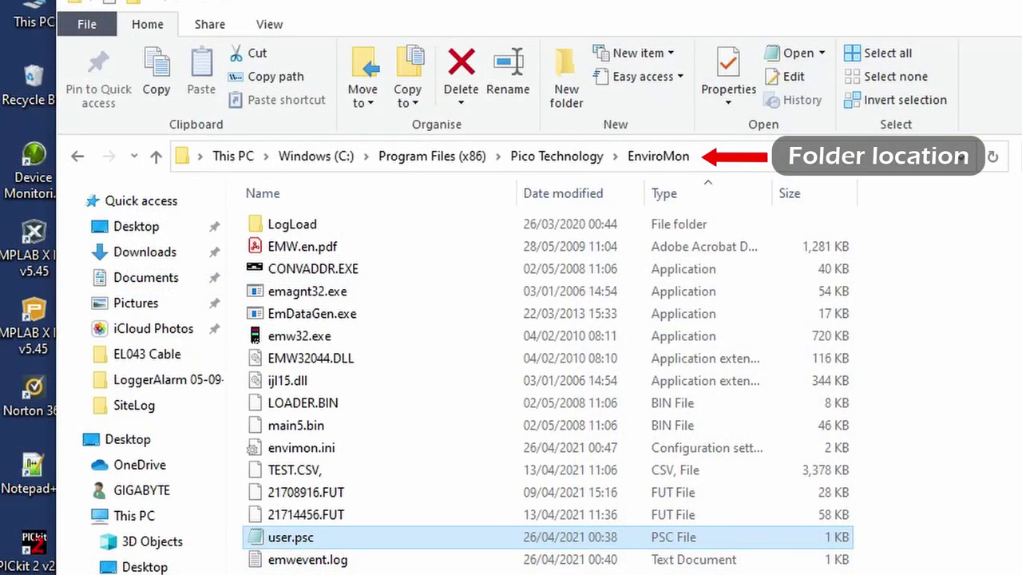
{"action": "key", "text": "Return"}
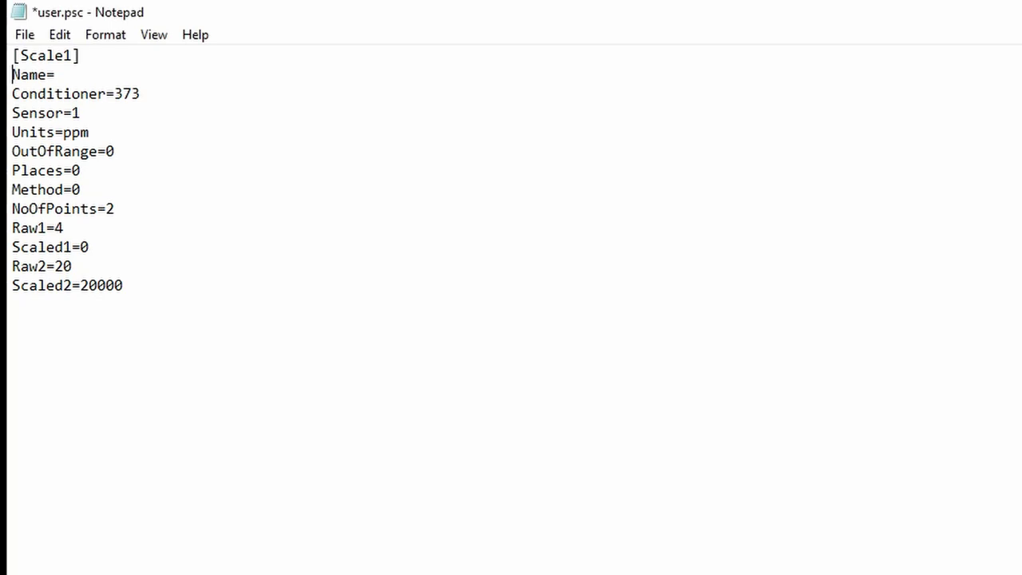
Define the CO2 scale in user.psc: Units=ppm, Raw 4–20 mapped to Scaled 0–20000.
{"action": "left_click", "coordinate": [55, 74]}
{"action": "type", "text": "CO2"}
{"action": "left_click", "coordinate": [141, 94]}
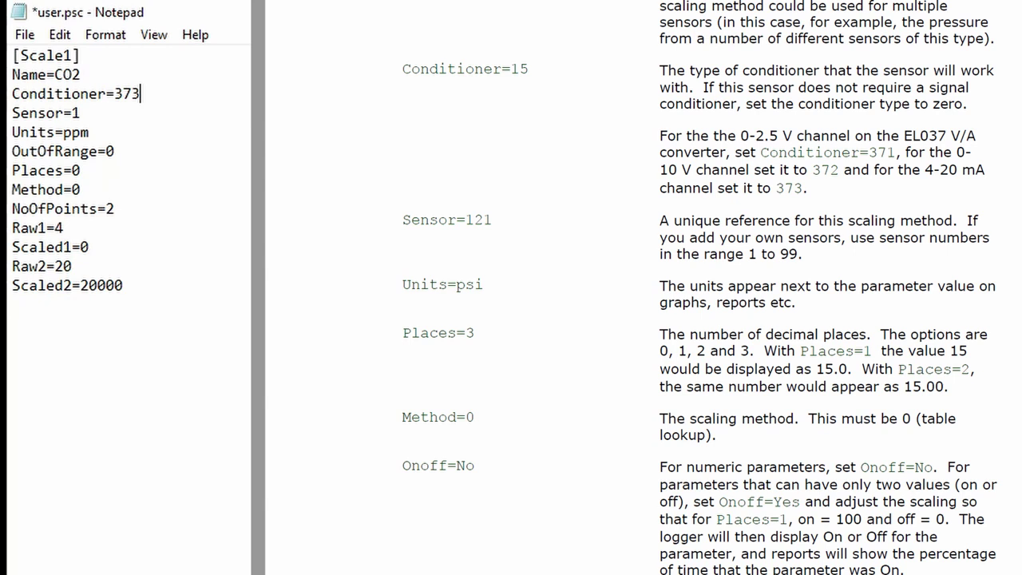
{"action": "left_click", "coordinate": [81, 112]}
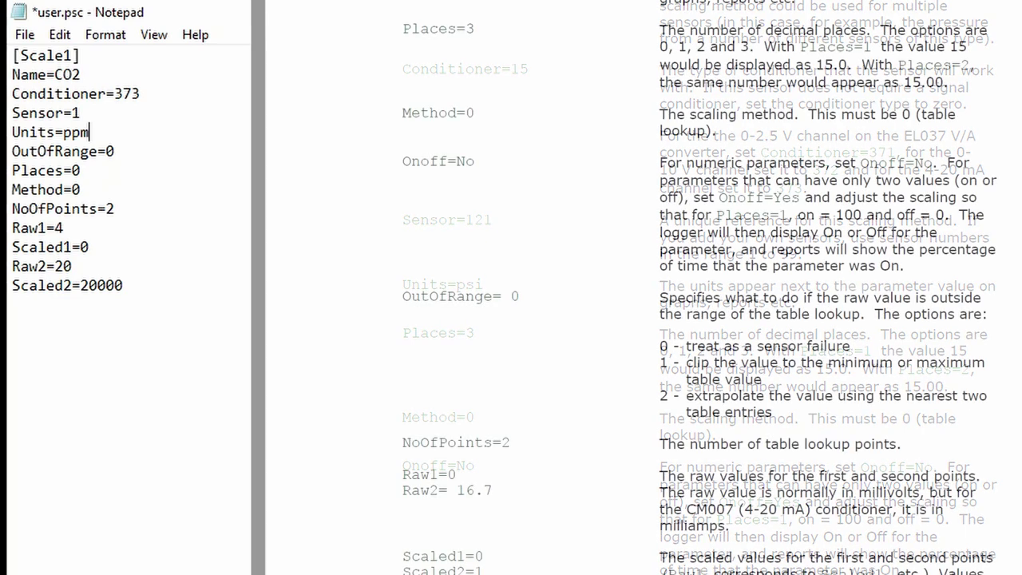
{"action": "left_click", "coordinate": [116, 151]}
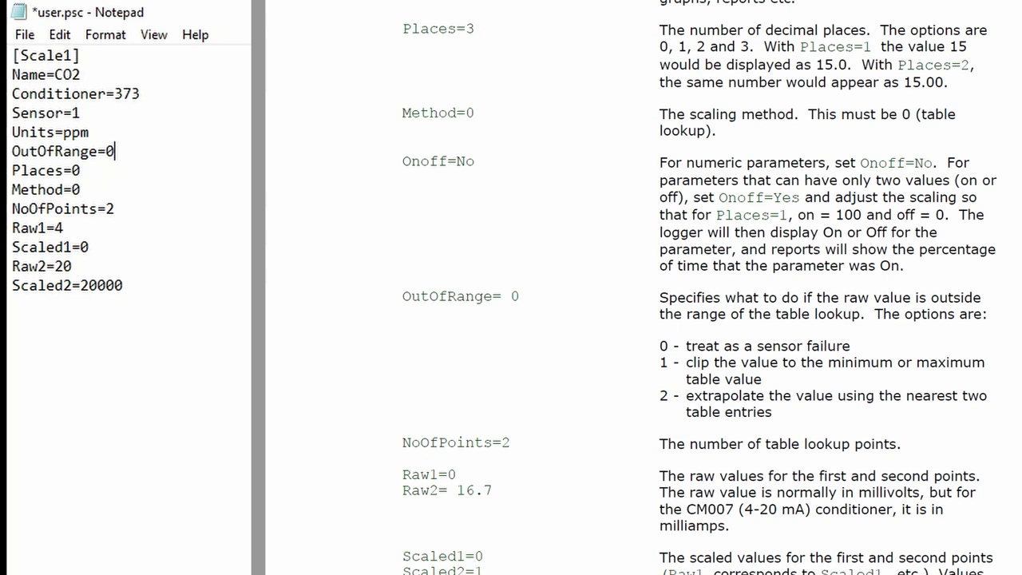
{"action": "left_click", "coordinate": [81, 170]}
{"action": "left_click", "coordinate": [81, 189]}
{"action": "left_click", "coordinate": [115, 209]}
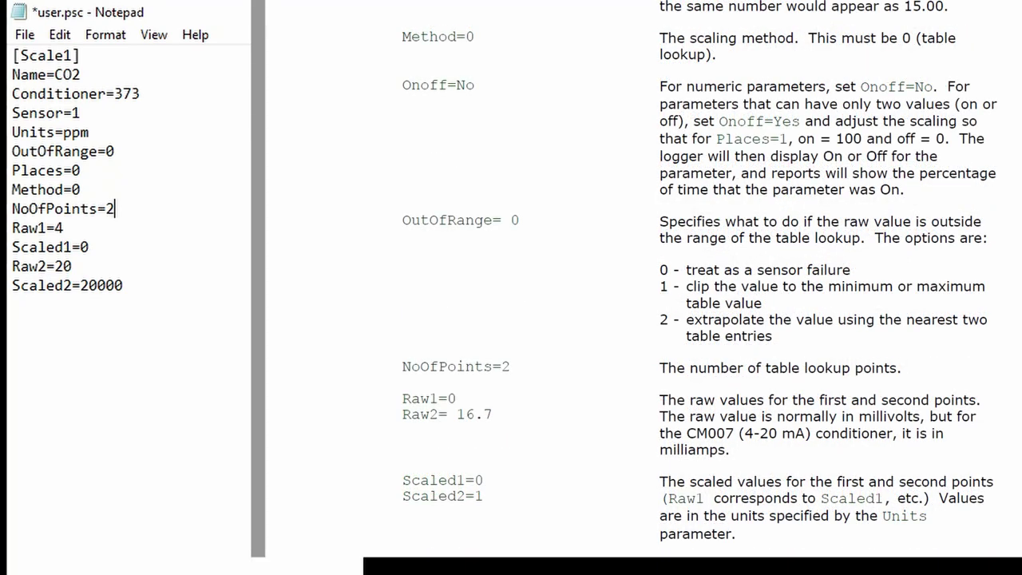
{"action": "left_click", "coordinate": [64, 228]}
{"action": "left_click", "coordinate": [89, 247]}
Save user.psc, close Notepad, and restart EnviroMon, which shows CO2 at 5.695 mA.
{"action": "left_click", "coordinate": [498, 11]}
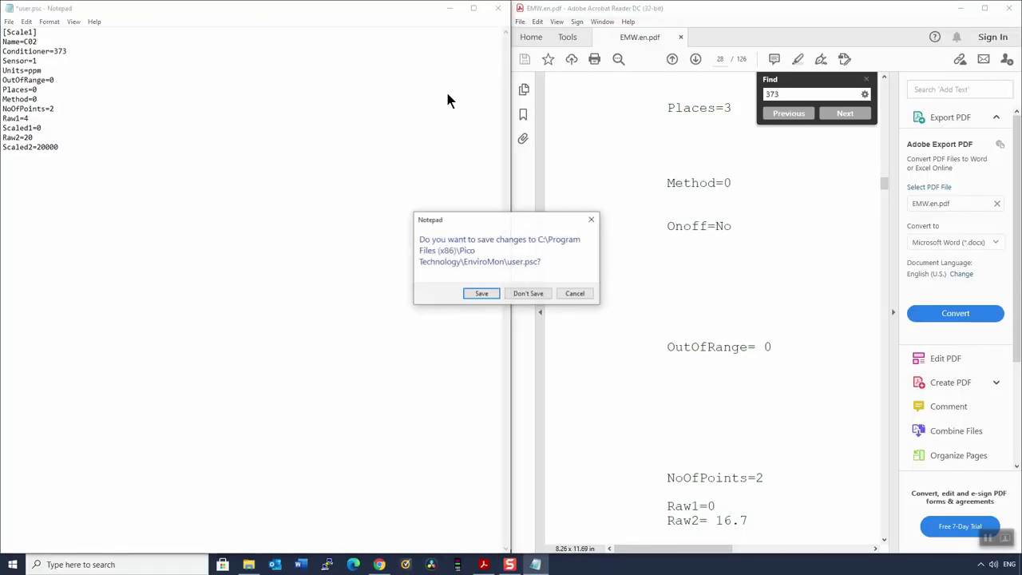
{"action": "left_click", "coordinate": [463, 294]}
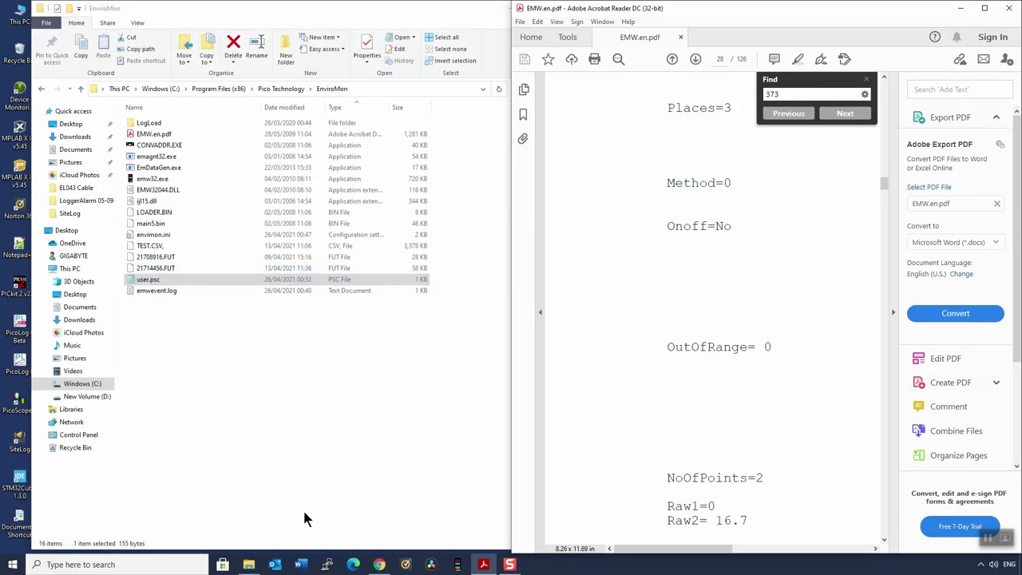
{"action": "left_click", "coordinate": [460, 566]}
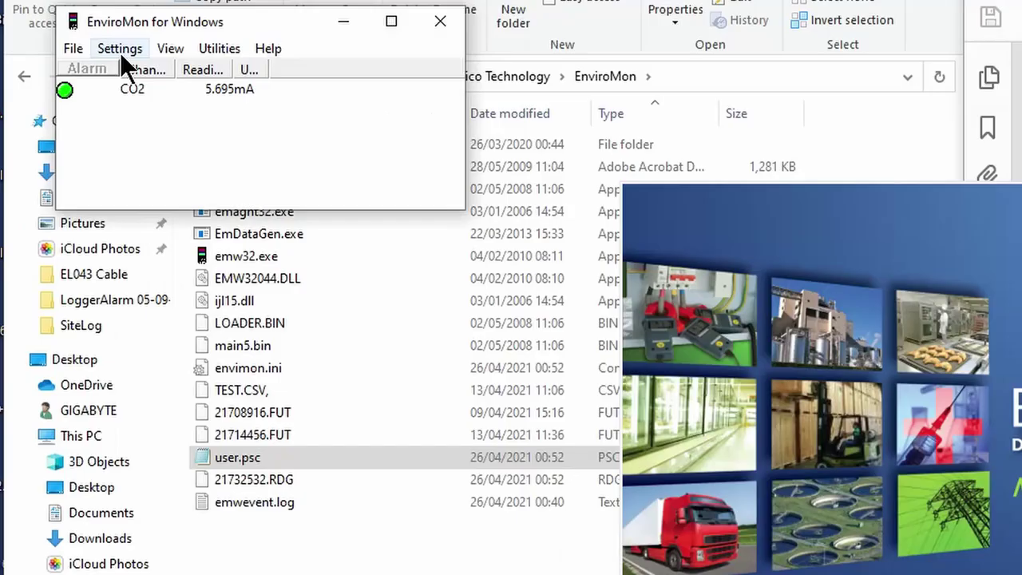
{"action": "left_click", "coordinate": [89, 74]}
In Advanced configuration, open the 02:1 CO2 sensor location for editing.
{"action": "mouse_move", "coordinate": [136, 75]}
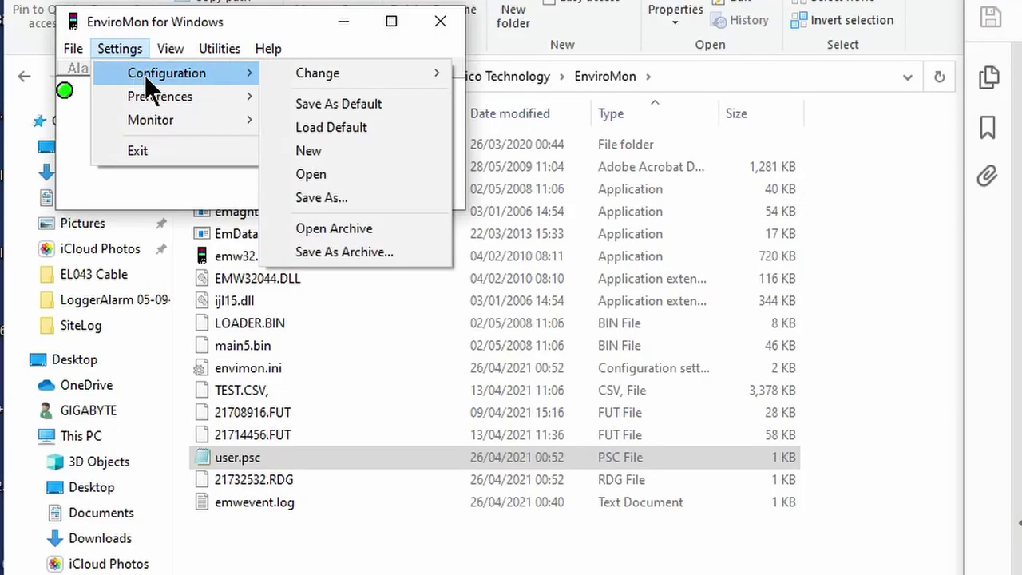
{"action": "mouse_move", "coordinate": [338, 74]}
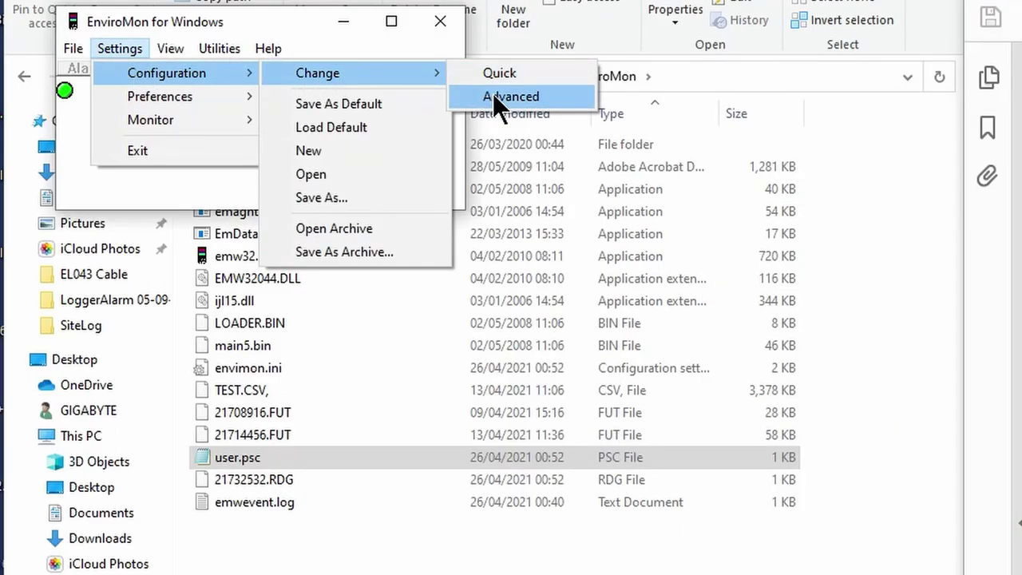
{"action": "left_click", "coordinate": [493, 96]}
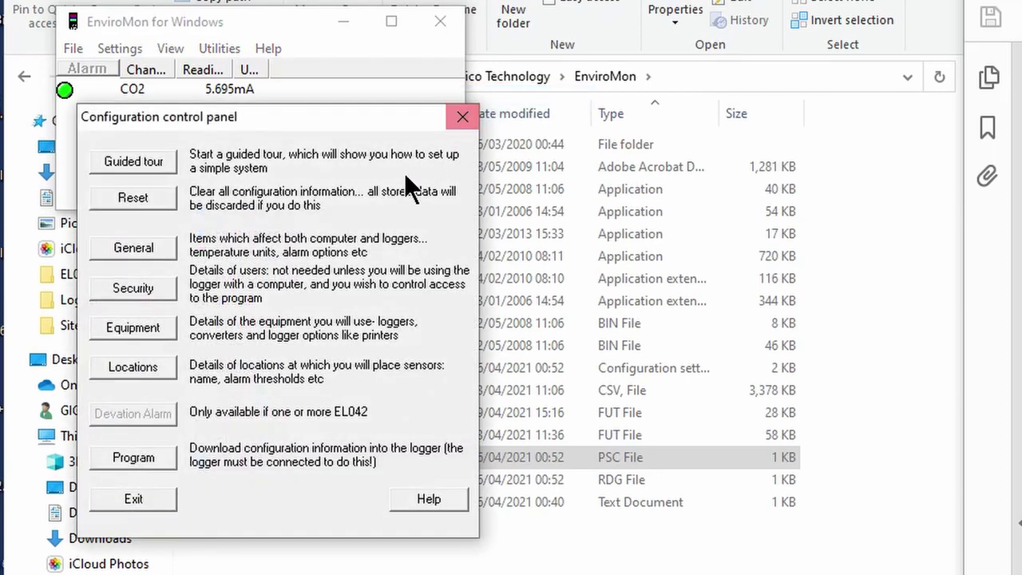
{"action": "left_click", "coordinate": [154, 373]}
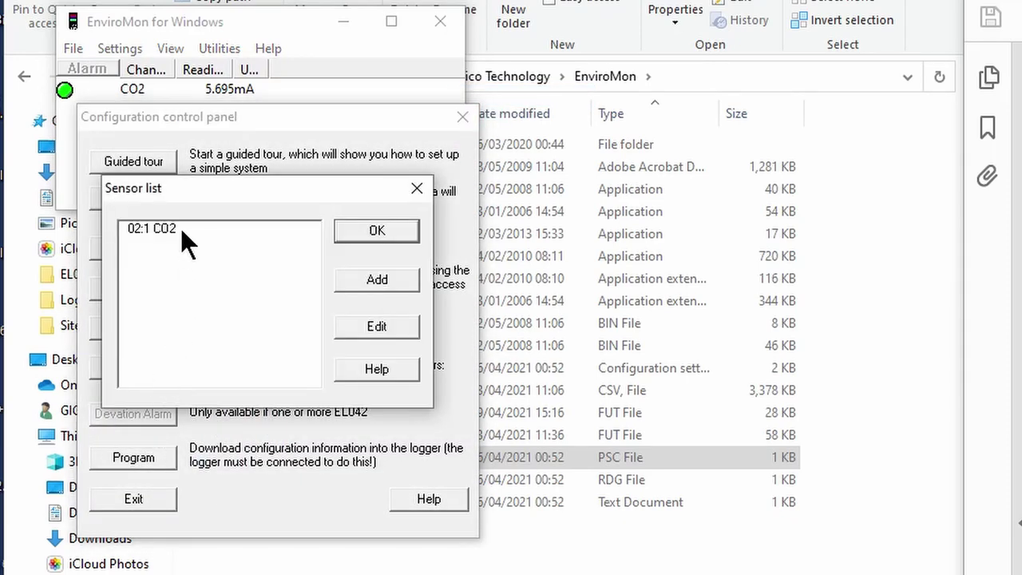
{"action": "left_click", "coordinate": [181, 229]}
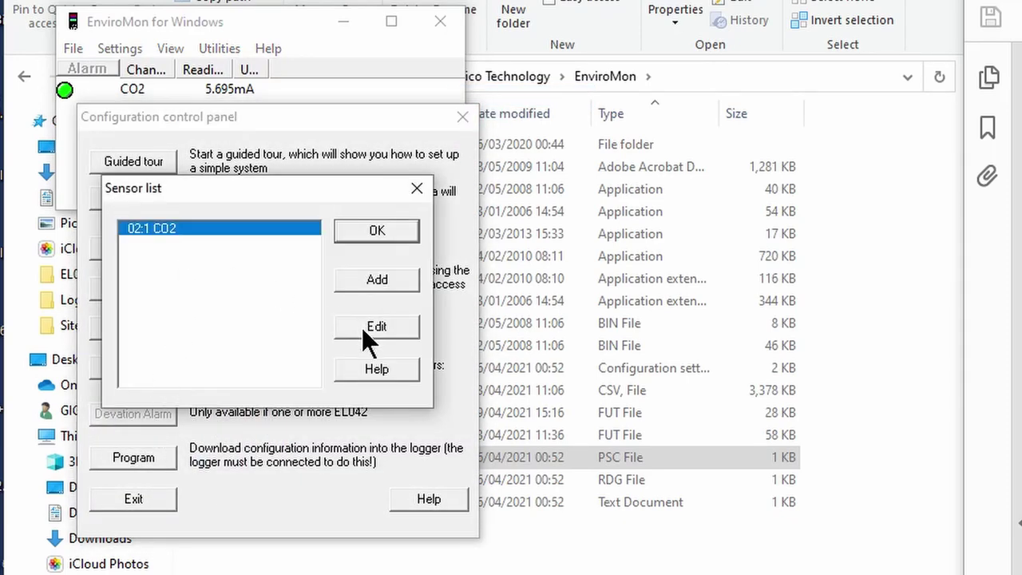
{"action": "left_click", "coordinate": [362, 328]}
Set the converter to EL037 - 4-20mA and sensor type to CO2, then program.
{"action": "left_click", "coordinate": [379, 382]}
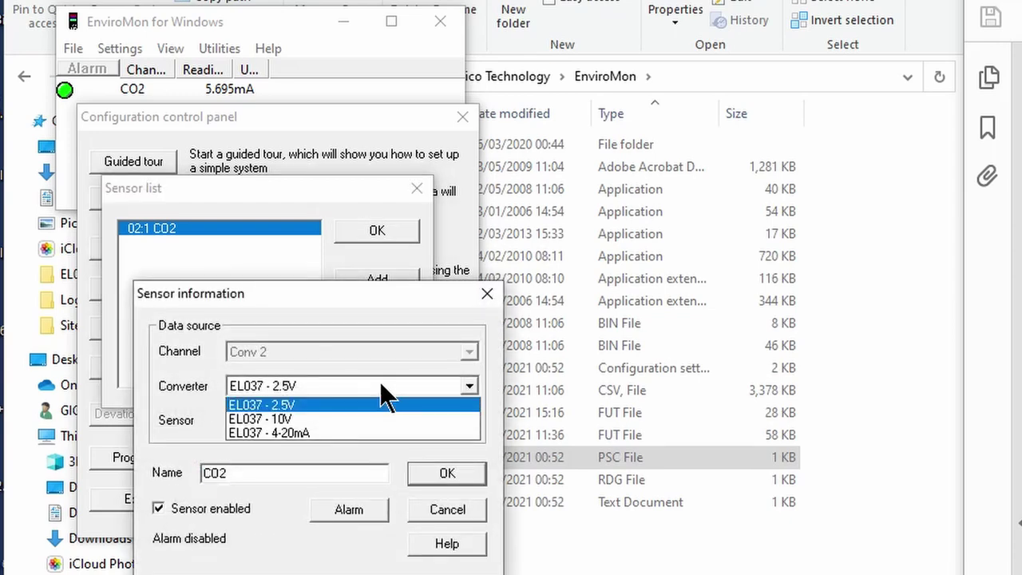
{"action": "left_click", "coordinate": [370, 431]}
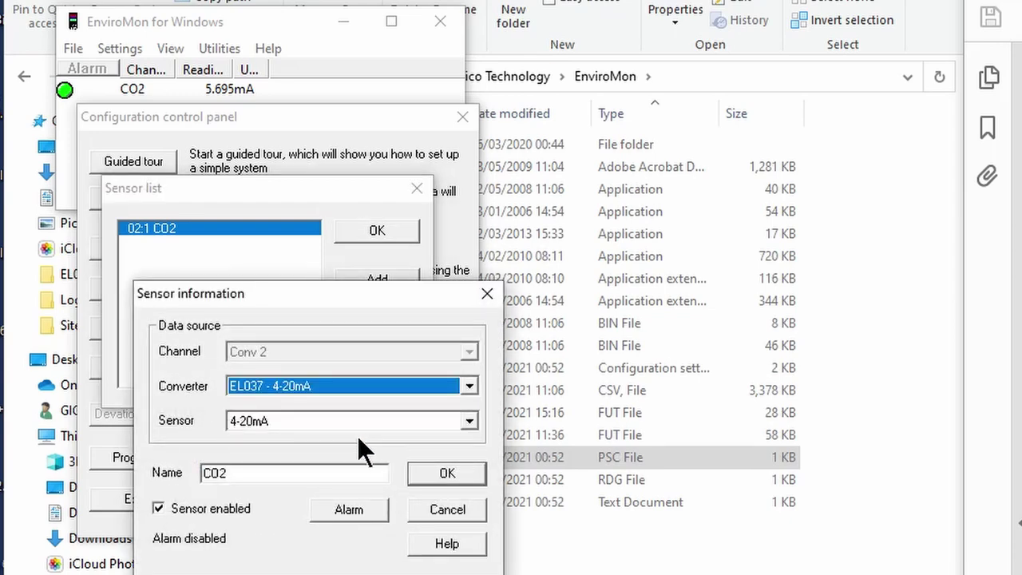
{"action": "left_click", "coordinate": [293, 424]}
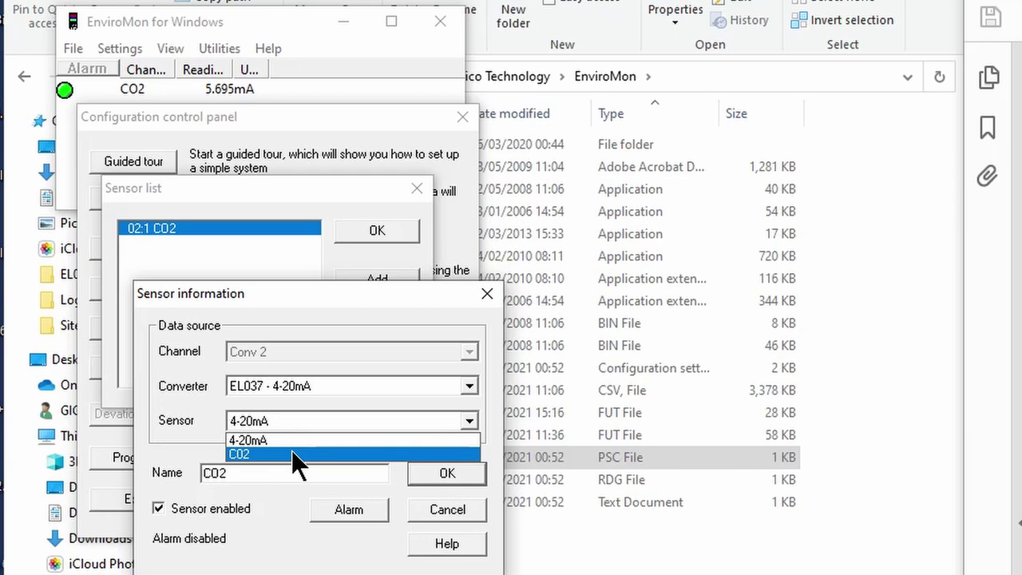
{"action": "left_click", "coordinate": [291, 452]}
{"action": "left_click", "coordinate": [450, 471]}
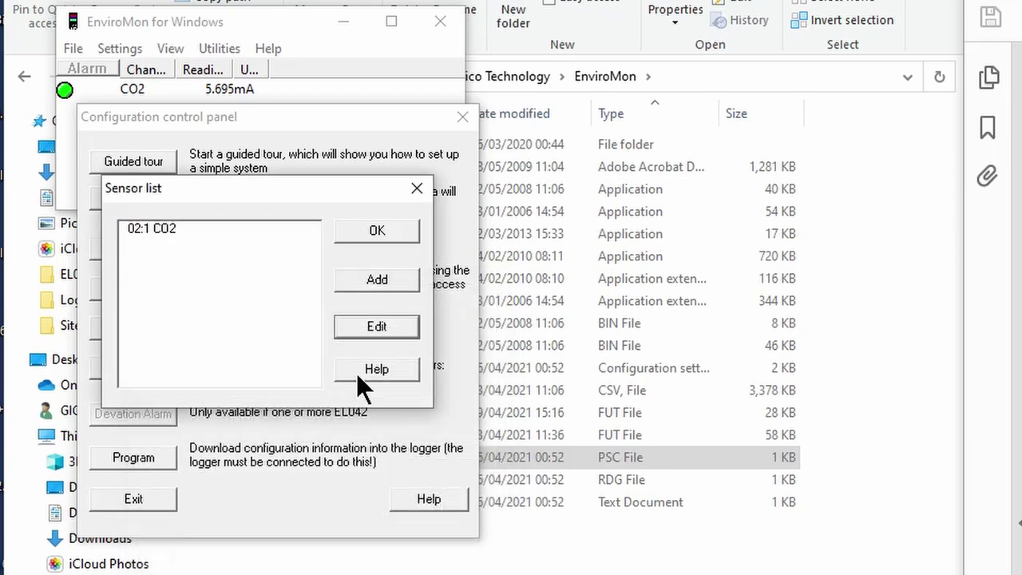
{"action": "left_click", "coordinate": [376, 235]}
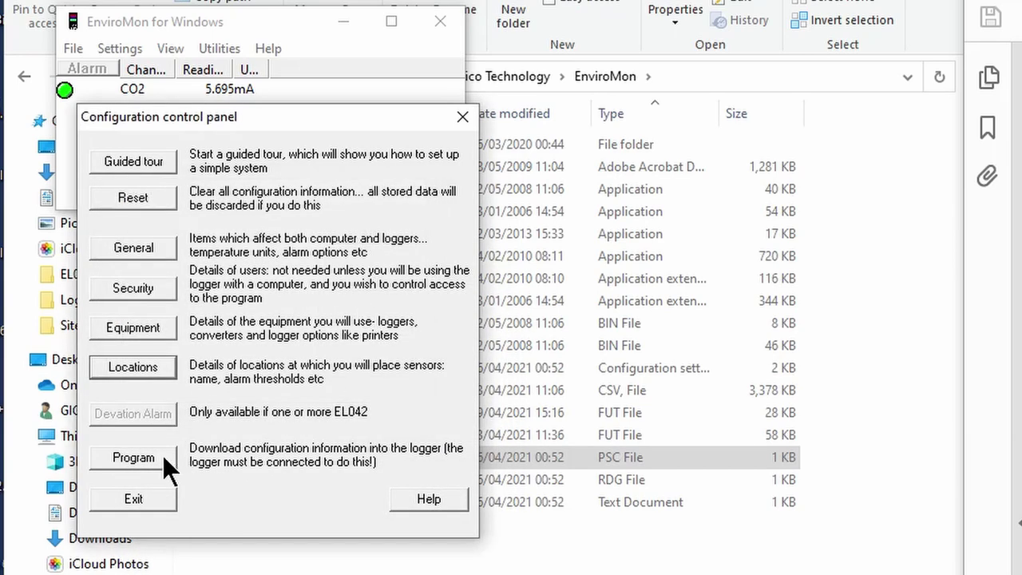
{"action": "left_click", "coordinate": [162, 456]}
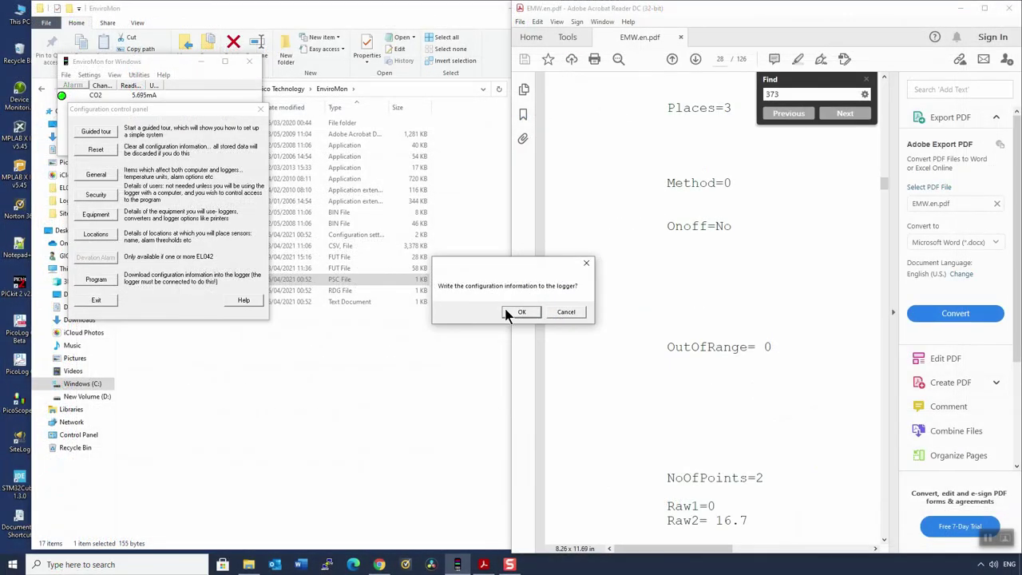
Write the configuration to the logger, then close the PDF manual, folder window and EnviroMon.
{"action": "left_click", "coordinate": [508, 312]}
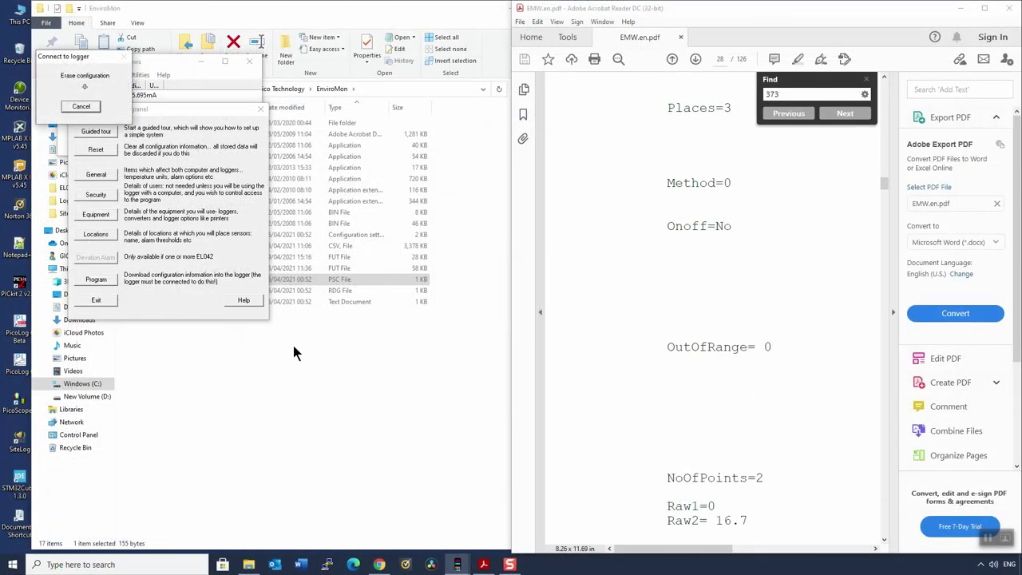
{"action": "left_click", "coordinate": [1008, 8]}
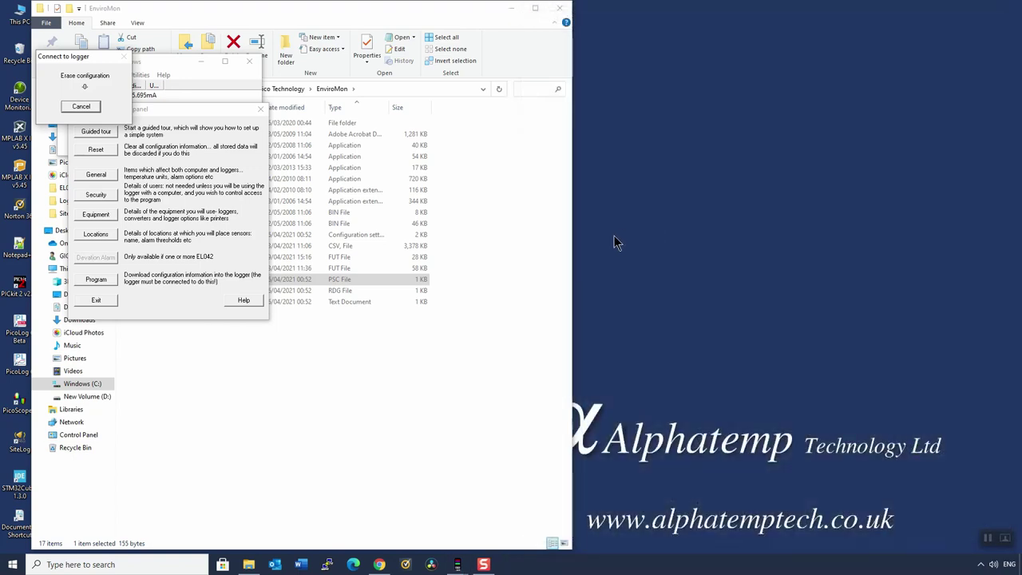
{"action": "left_click", "coordinate": [511, 8]}
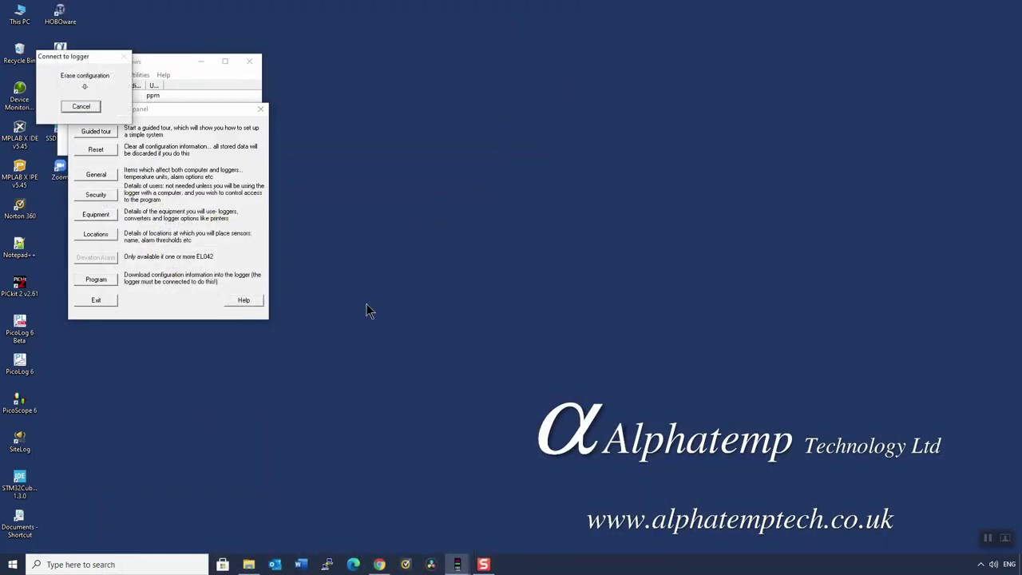
{"action": "left_click", "coordinate": [112, 303]}
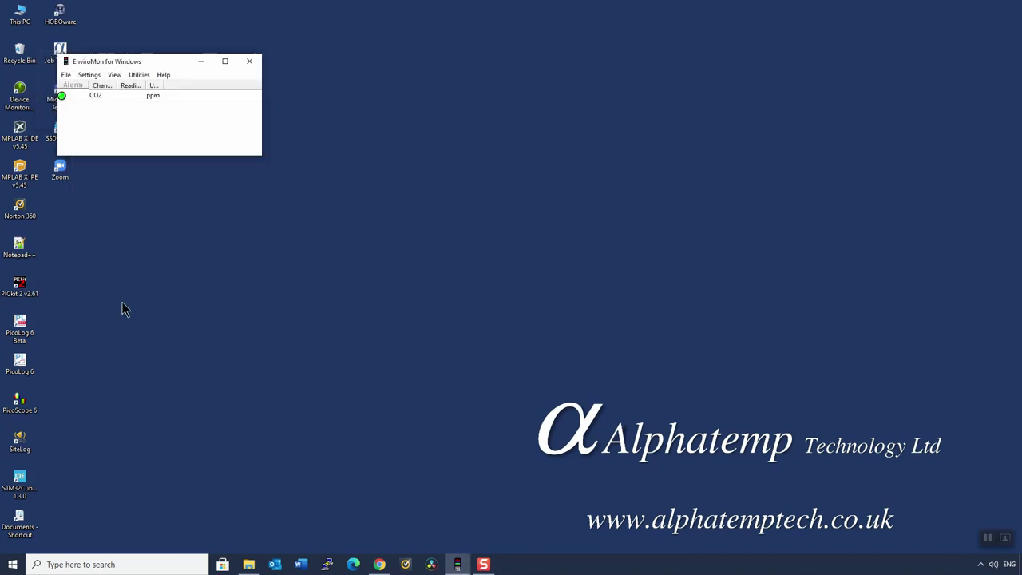
{"action": "left_click", "coordinate": [248, 64]}
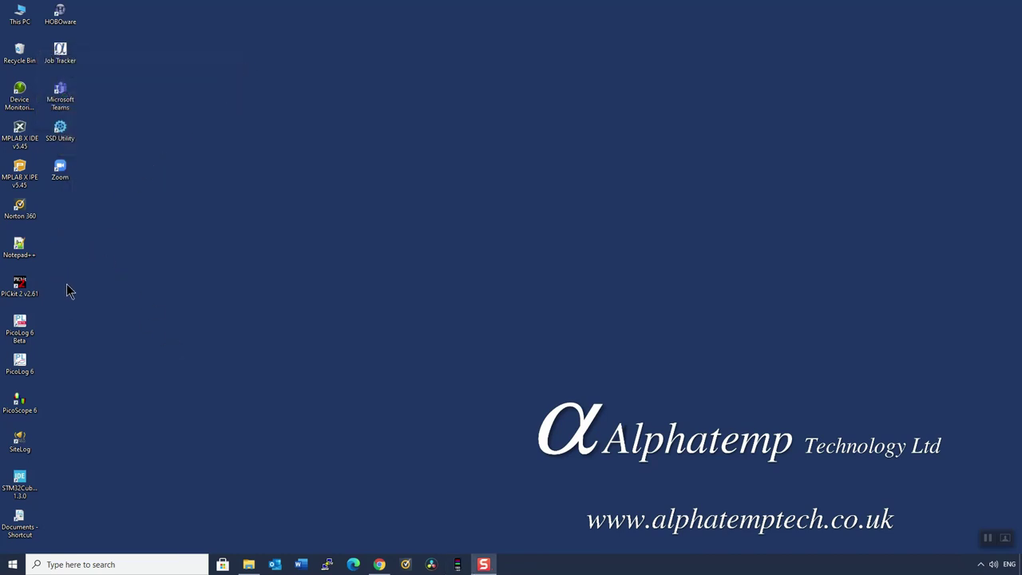
Relaunch EnviroMon to confirm the CO2 channel now reads 314 ppm.
{"action": "left_click", "coordinate": [458, 564]}
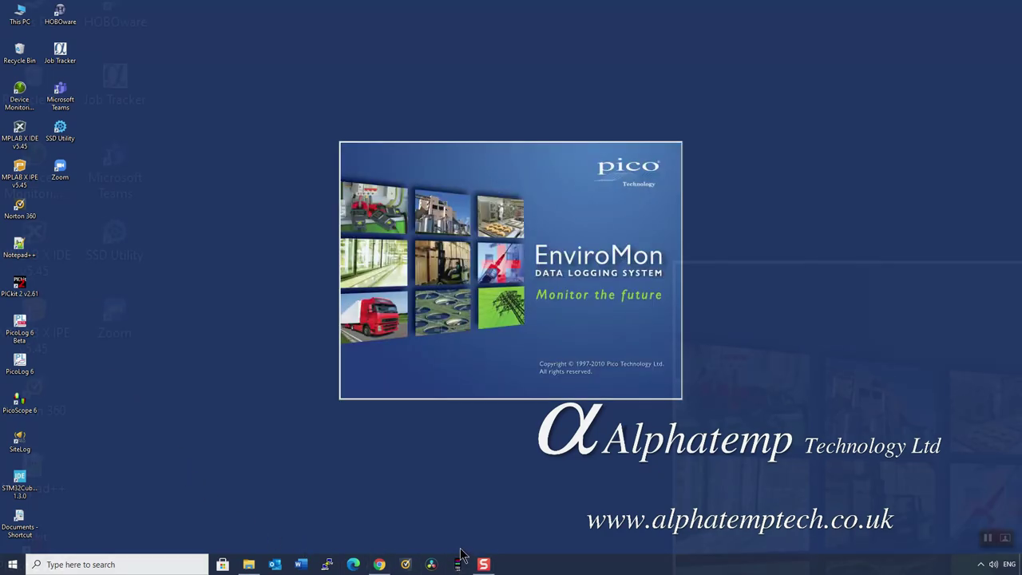